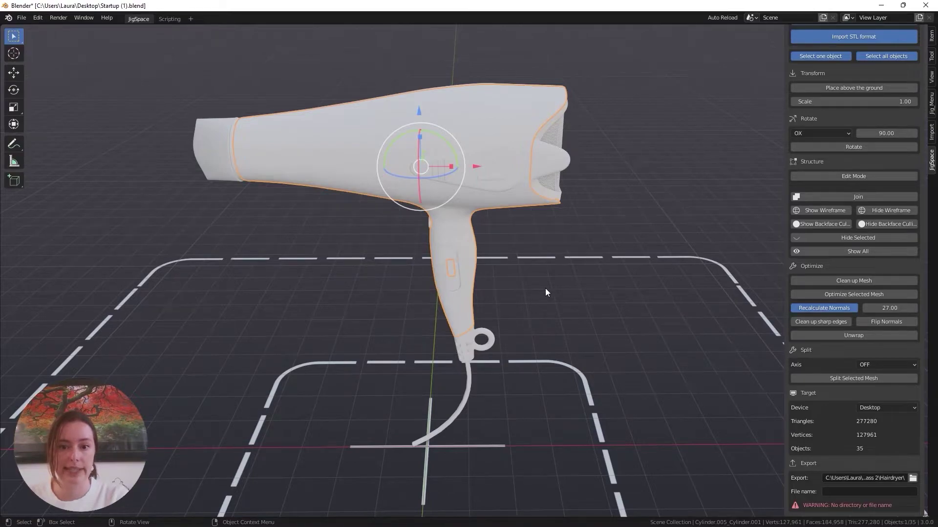
Step: Reveal every hidden part of the hairdryer with Show All
left_click(832, 252)
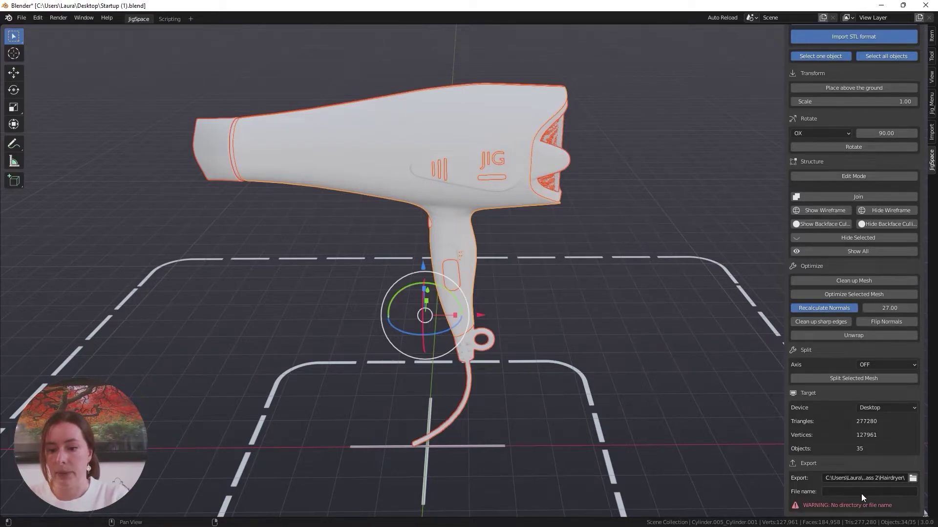
Step: Export the hairdryer mesh as 'Hairdryer Optimized' OBJ into the Hairdryer folder
left_click(912, 478)
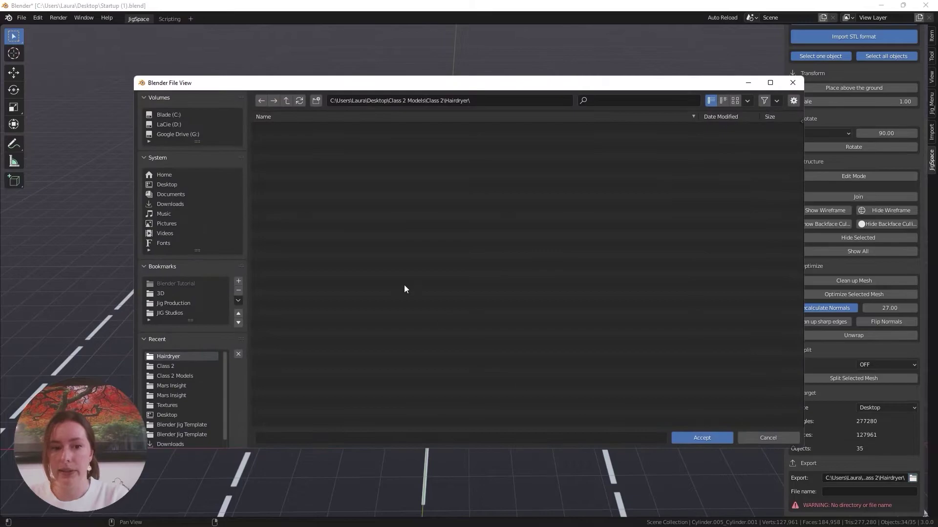
left_click(713, 440)
left_click(842, 491)
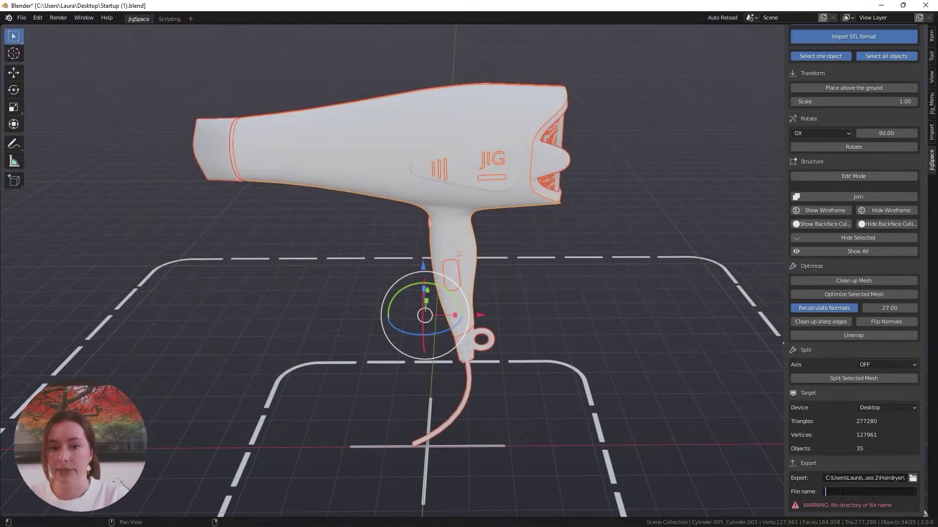
type("Hairdryer O")
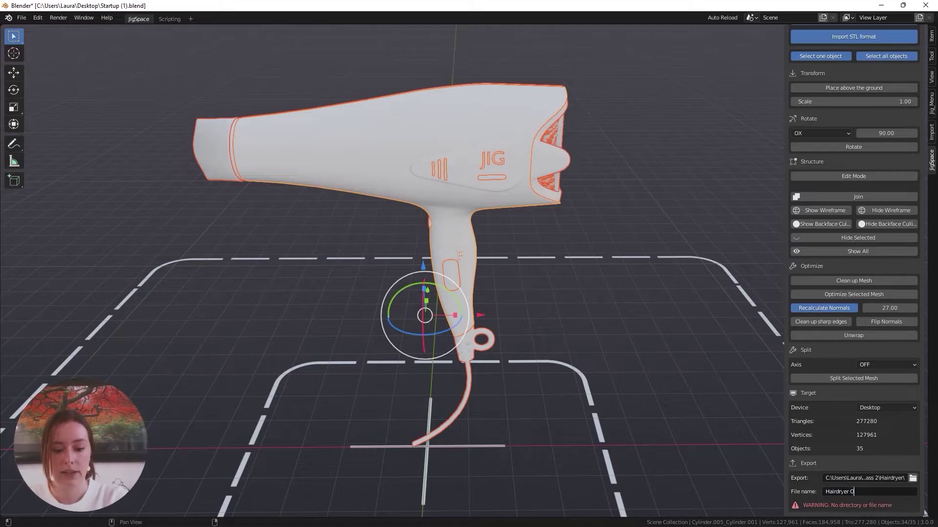
type("ptimized")
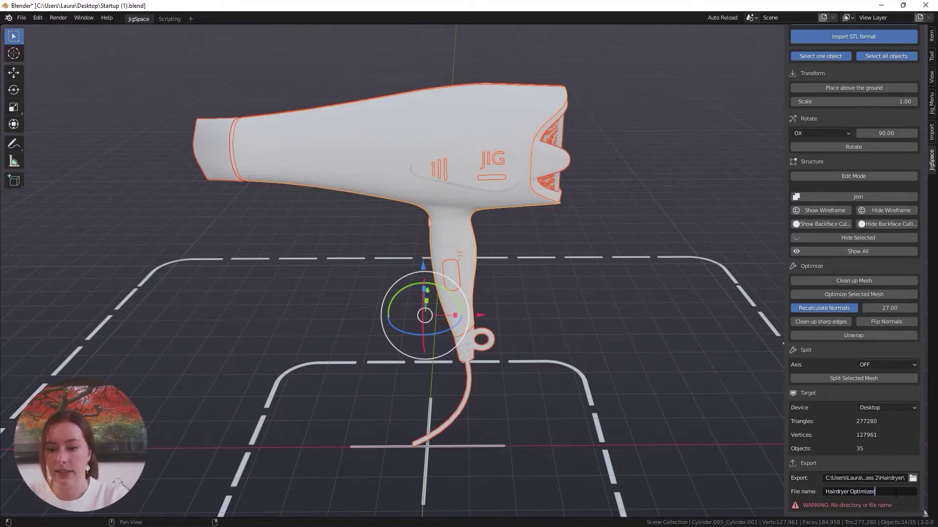
key("Return")
scroll(890, 471, "down", 1)
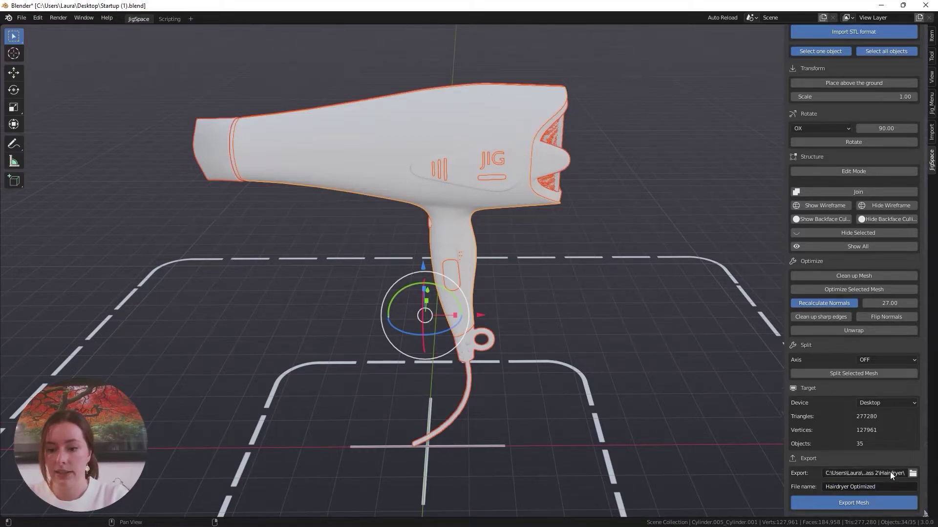
left_click(846, 500)
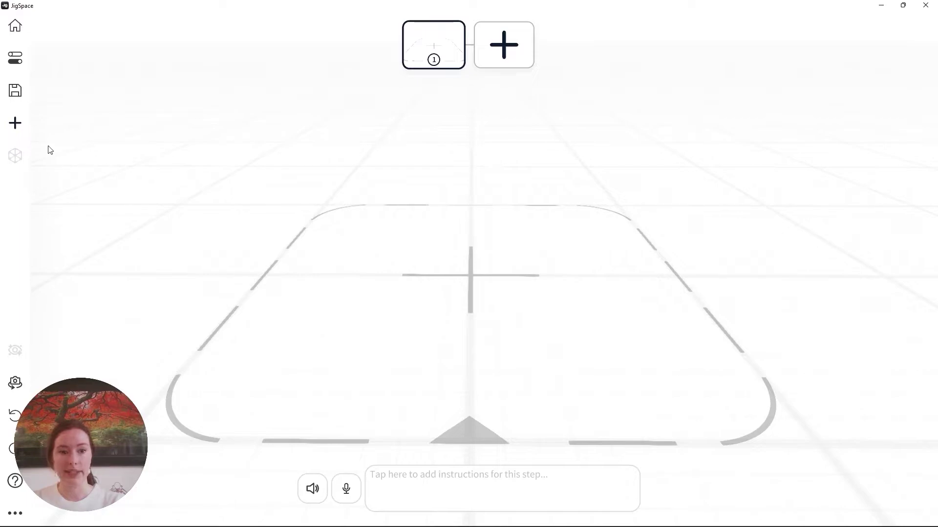
Step: Import Hairdryer Optimized.obj as a CAD file into step 1
left_click(22, 125)
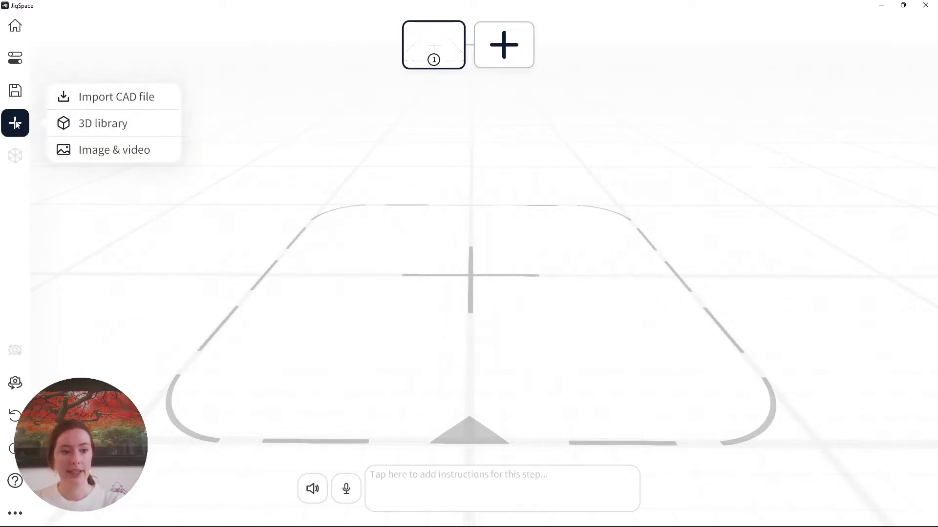
left_click(69, 99)
left_click(116, 105)
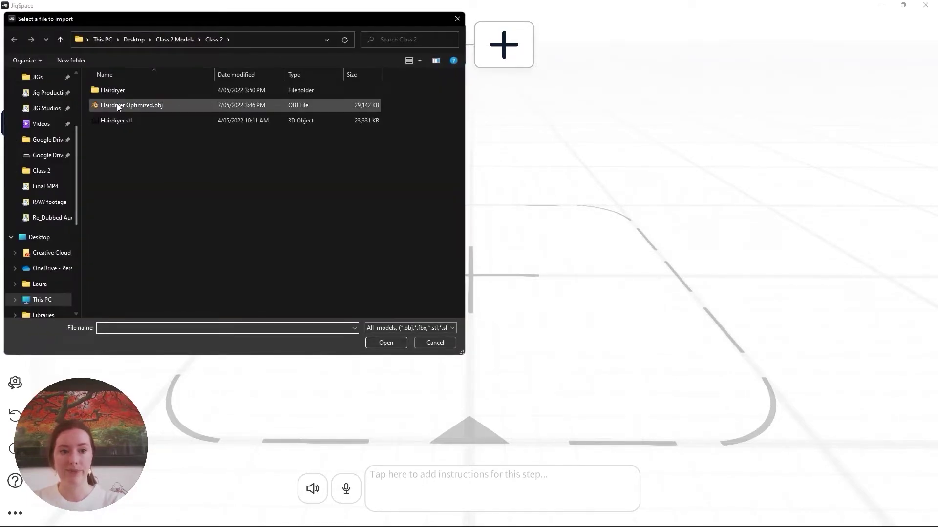
left_click(386, 343)
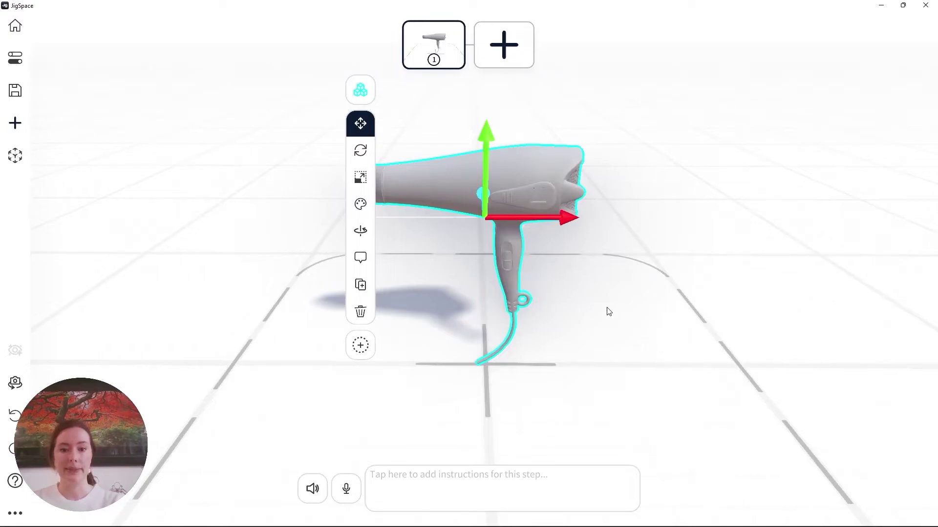
Step: Undo the accidental move of the hairdryer along its blue axis
left_click_drag(661, 276, 439, 360)
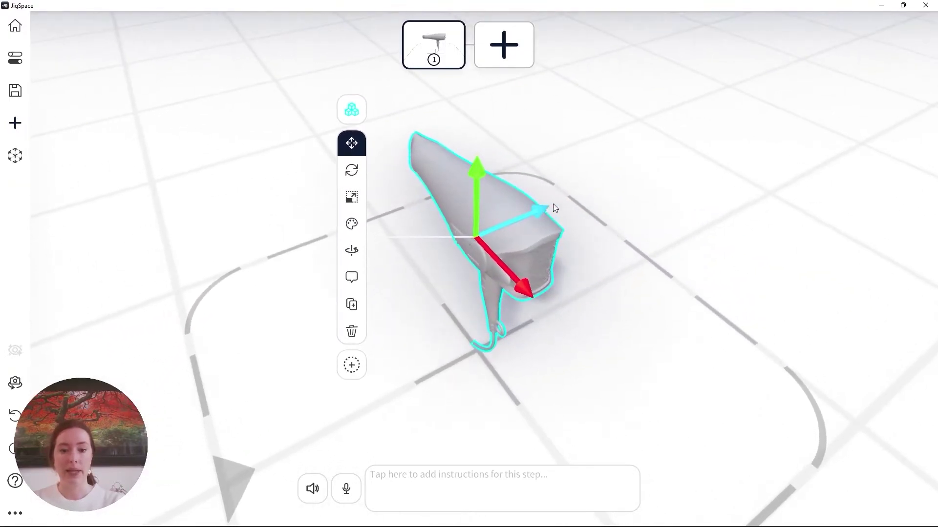
left_click_drag(554, 205, 410, 318)
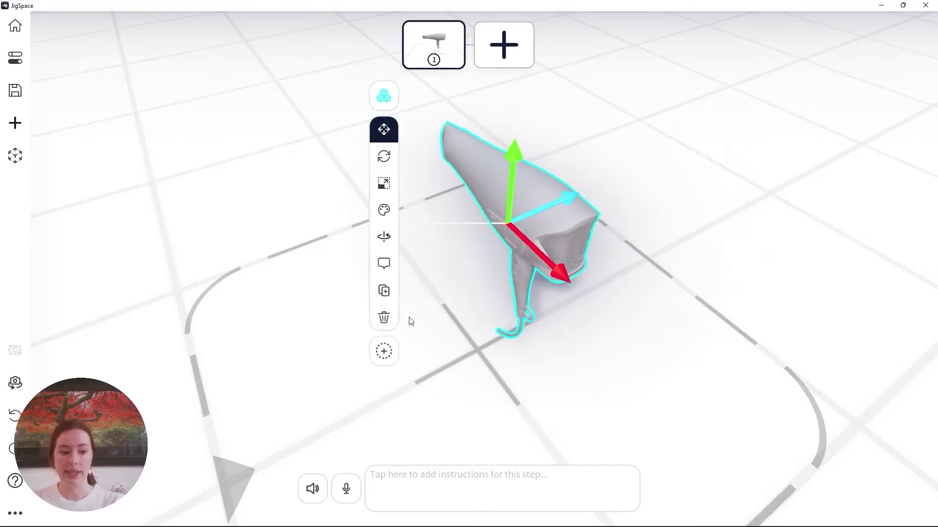
left_click(14, 419)
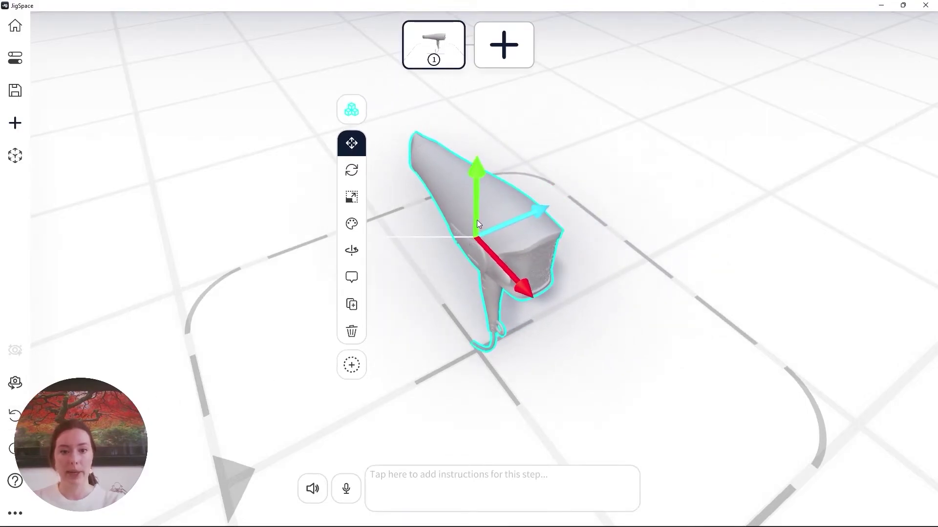
Step: Switch to part selection and select the dryer's outer casing
left_click(354, 113)
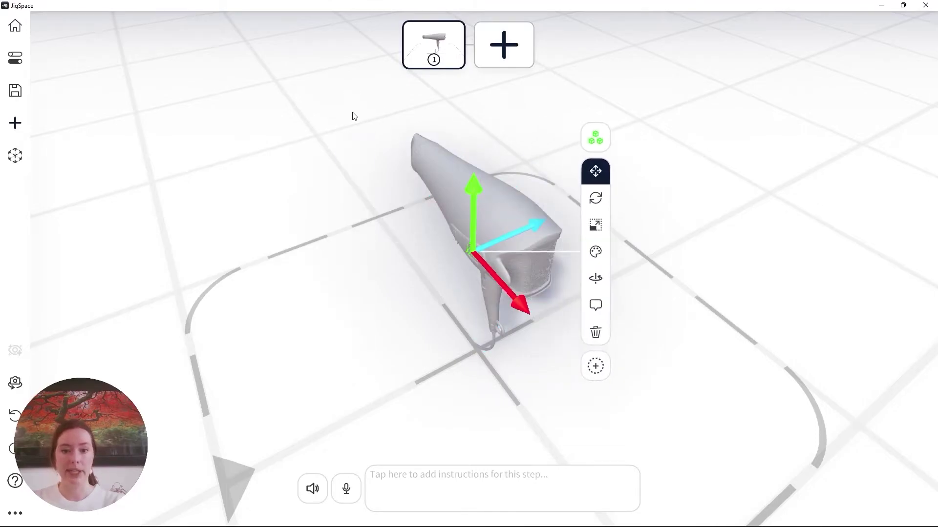
left_click_drag(371, 304, 609, 278)
left_click(478, 175)
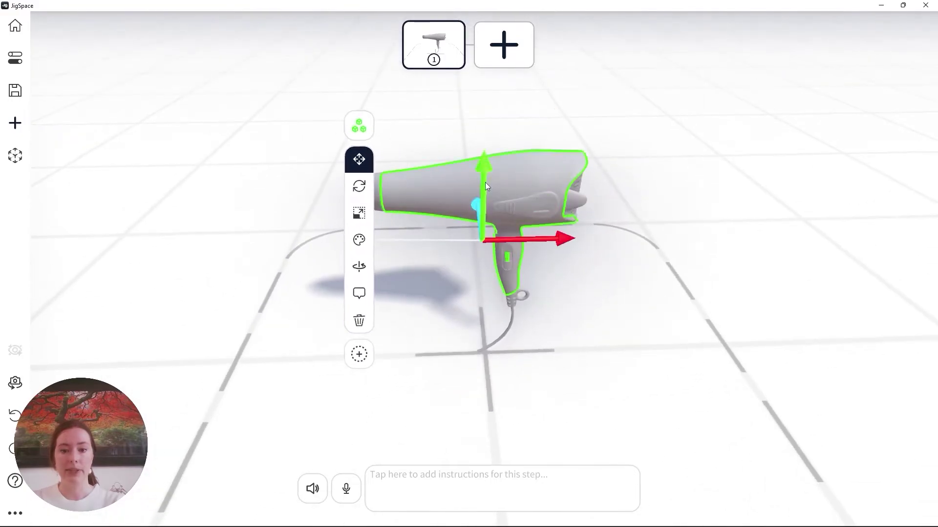
left_click_drag(500, 276, 556, 301)
scroll(556, 302, "up", 5)
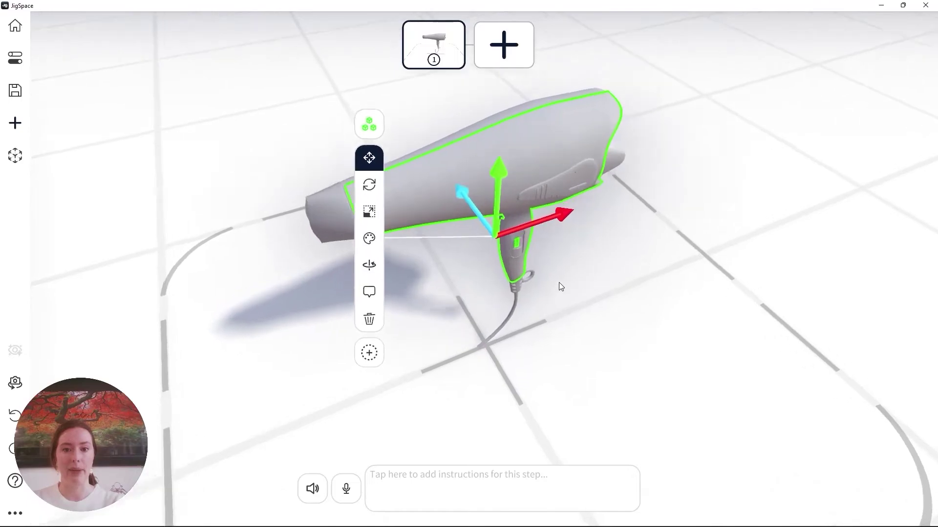
Step: Add step 2 and pull the casing away along the blue axis, making it fully transparent
left_click(504, 44)
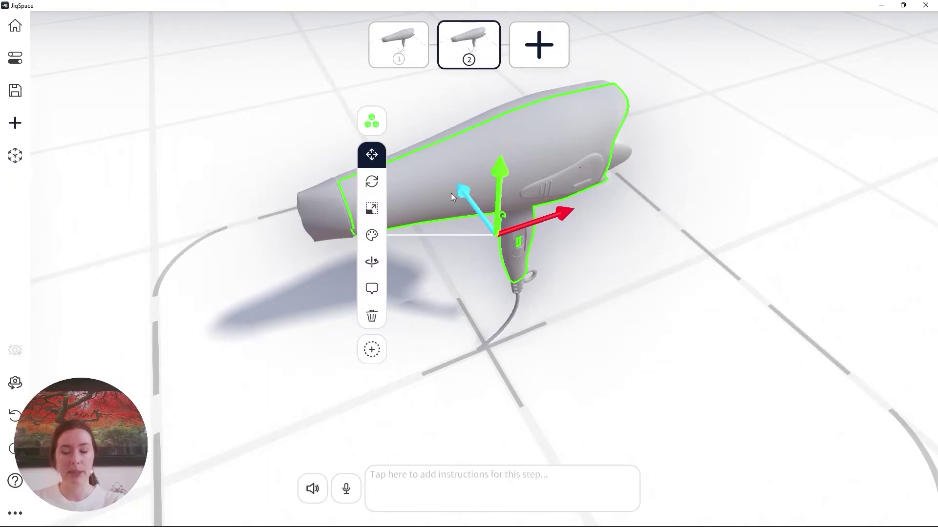
left_click_drag(450, 192, 535, 221)
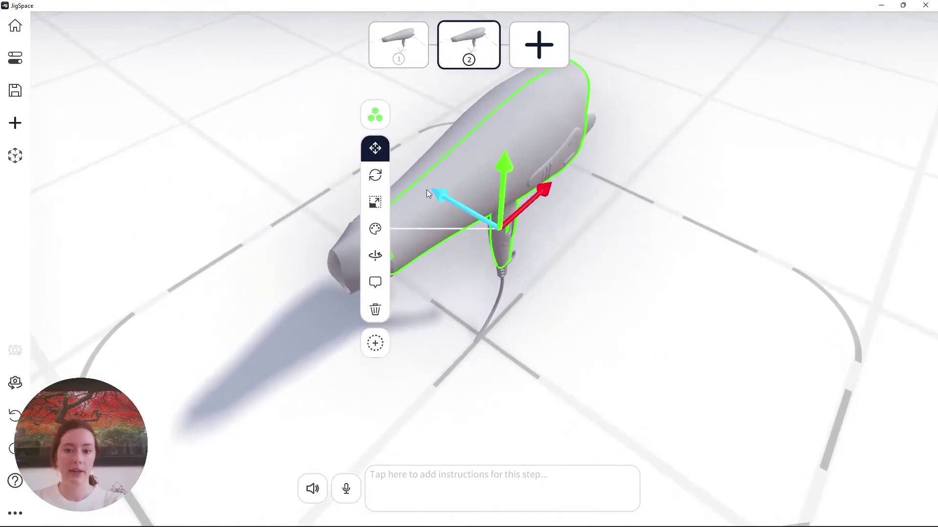
left_click_drag(438, 194, 604, 275)
left_click(563, 336)
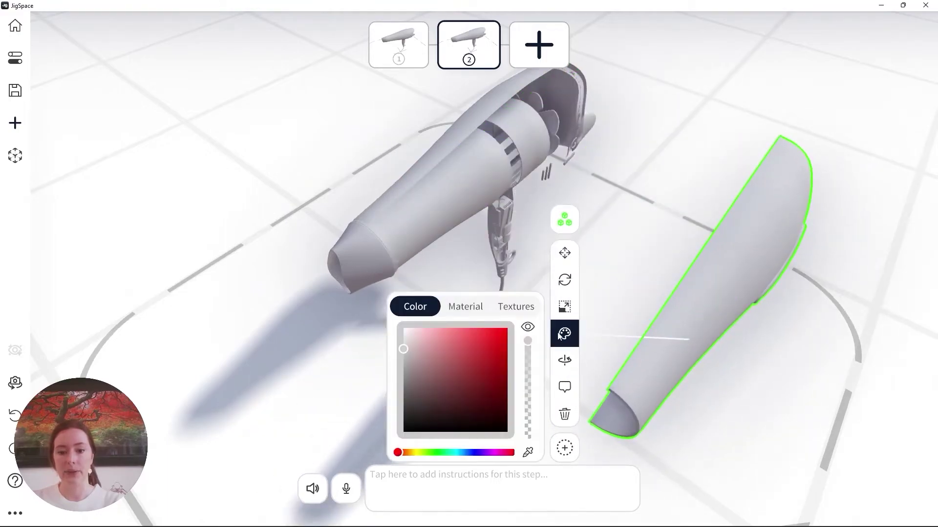
left_click(528, 327)
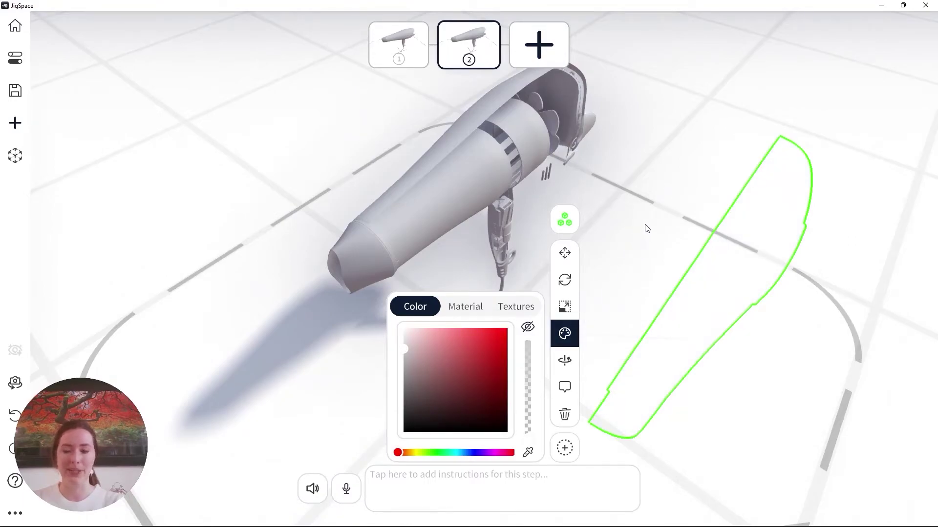
left_click(647, 228)
left_click_drag(647, 229, 519, 175)
Step: Preview steps 1 and 2, then return to editing step 1
left_click(410, 48)
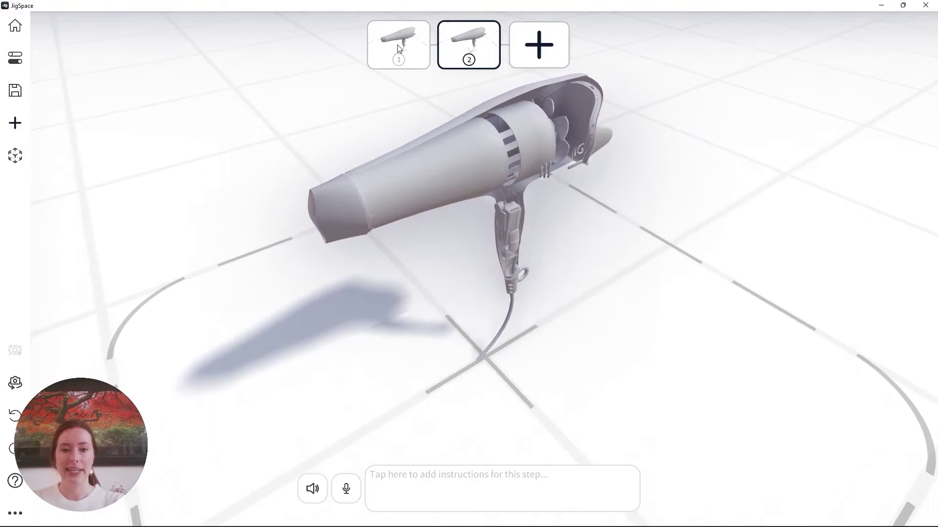
left_click(469, 41)
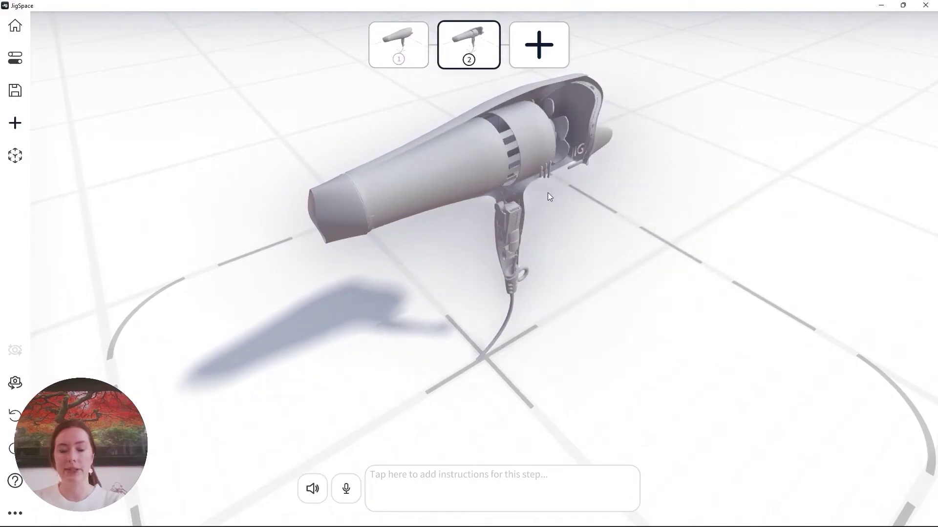
left_click(420, 49)
Step: Give the dryer's main body the Plastic (Shiny) material
left_click_drag(699, 137, 600, 162)
left_click(519, 158)
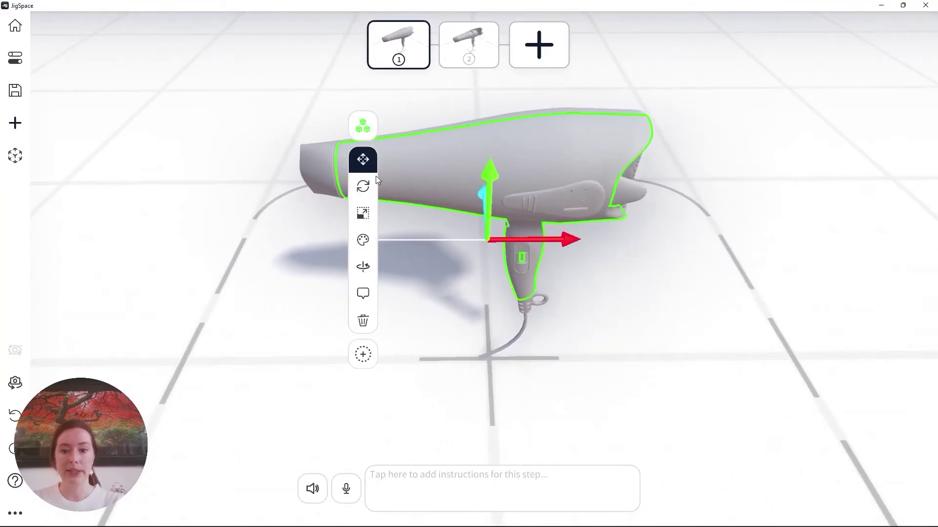
left_click(363, 240)
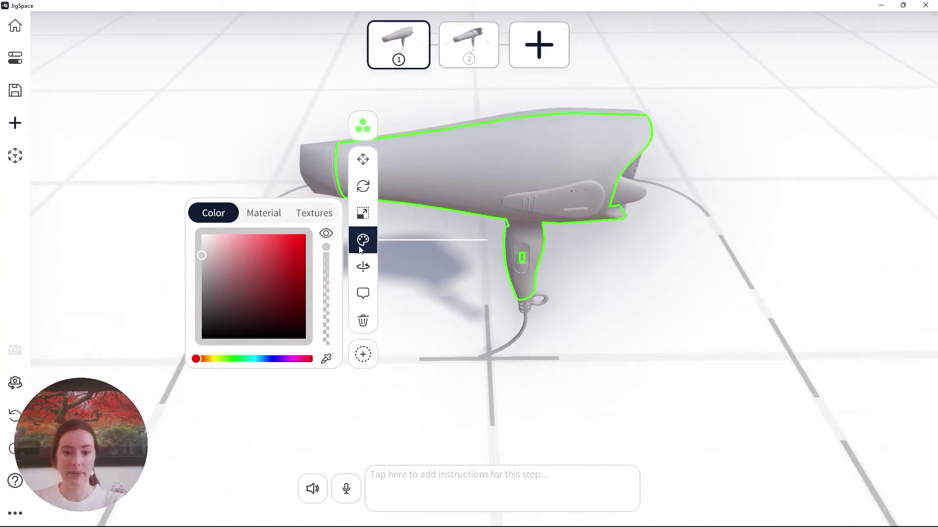
left_click(271, 212)
scroll(257, 308, "down", 8)
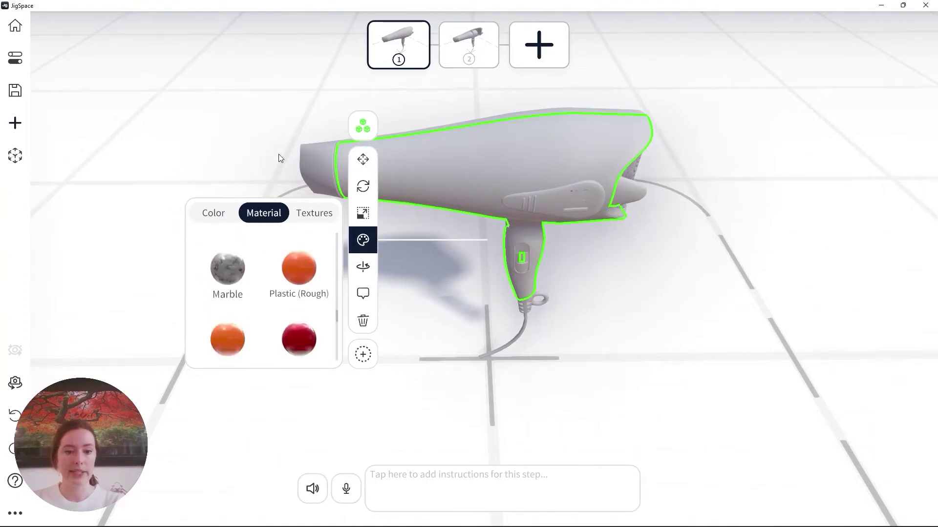
scroll(291, 260, "up", 5)
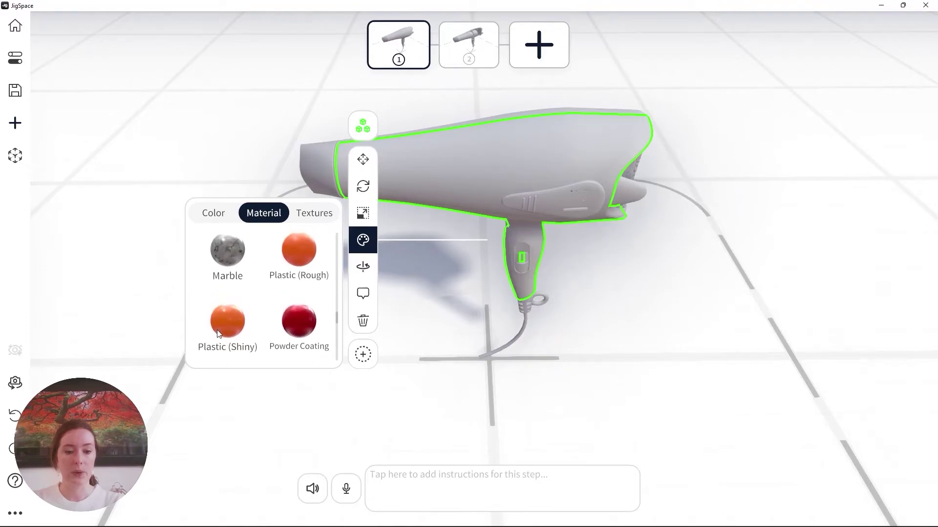
left_click(228, 323)
Step: Colour the dryer's nozzle dark grey
left_click(214, 215)
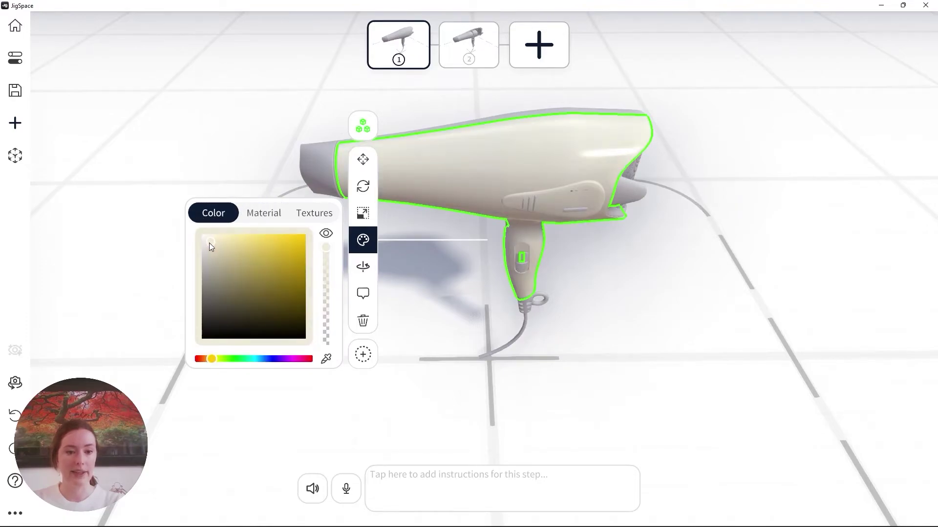
left_click(318, 154)
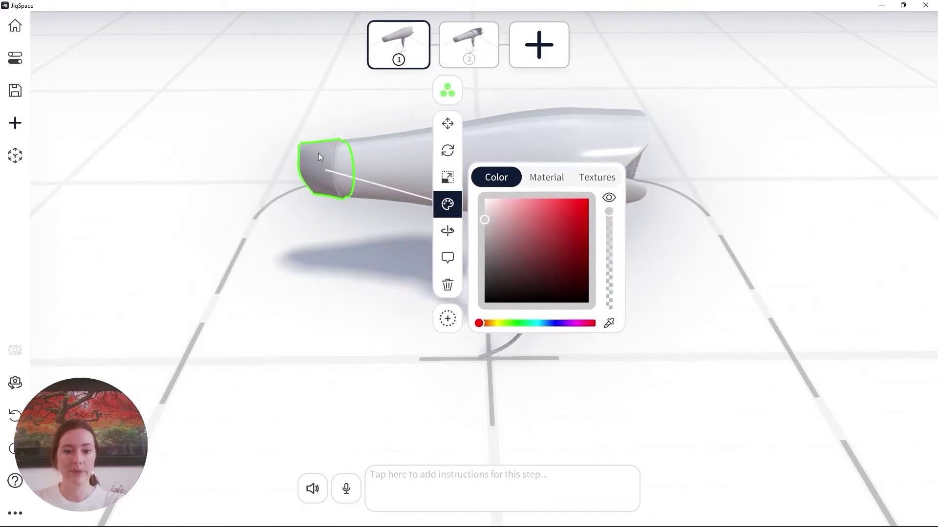
left_click_drag(512, 248, 481, 263)
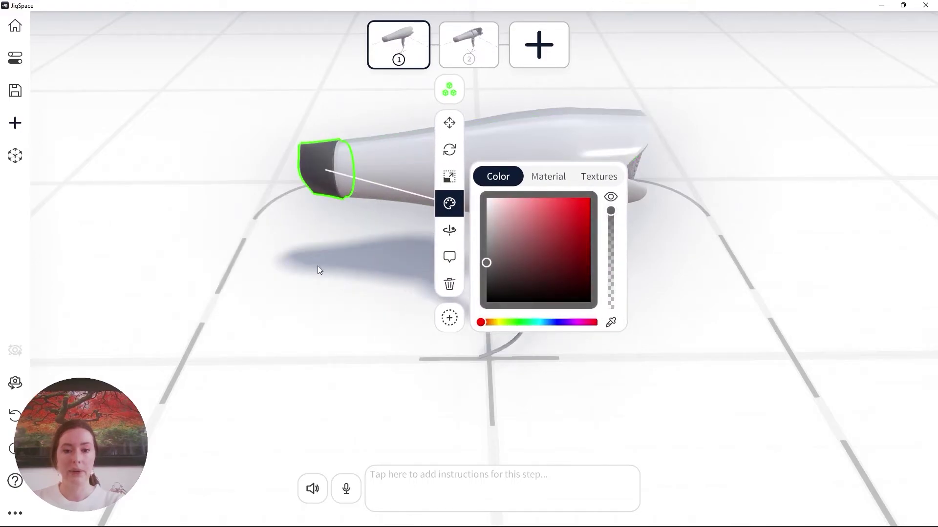
Step: Deselect the nozzle and select the two small buttons on the handle
left_click(333, 260)
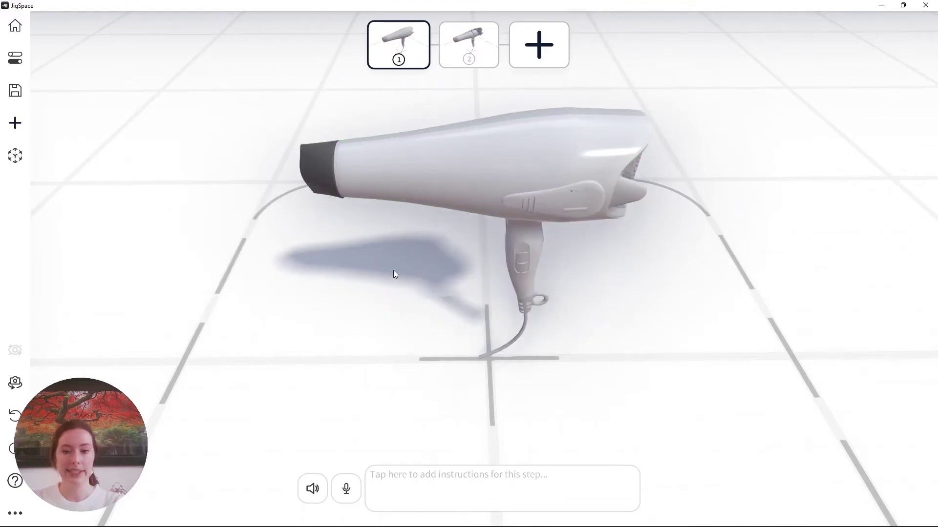
left_click_drag(523, 294, 534, 213)
scroll(496, 238, "up", 2)
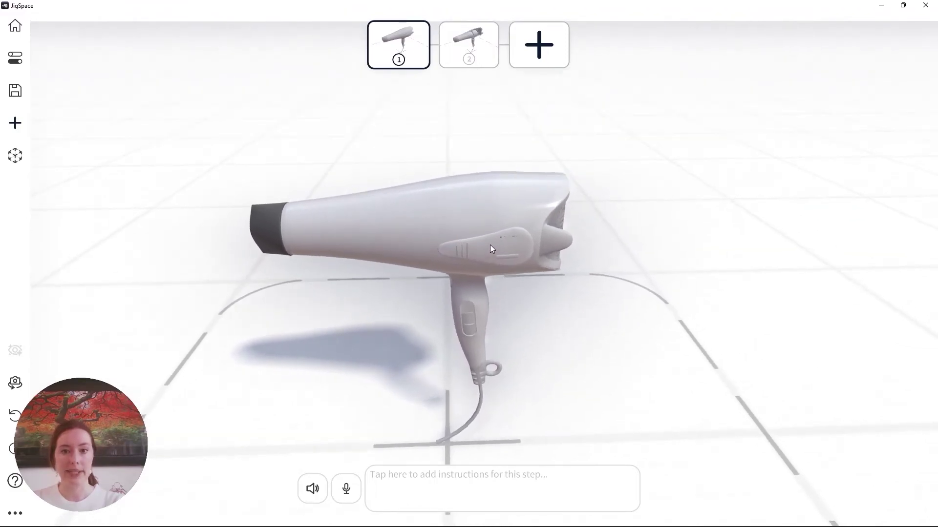
scroll(490, 245, "up", 4)
left_click(468, 231)
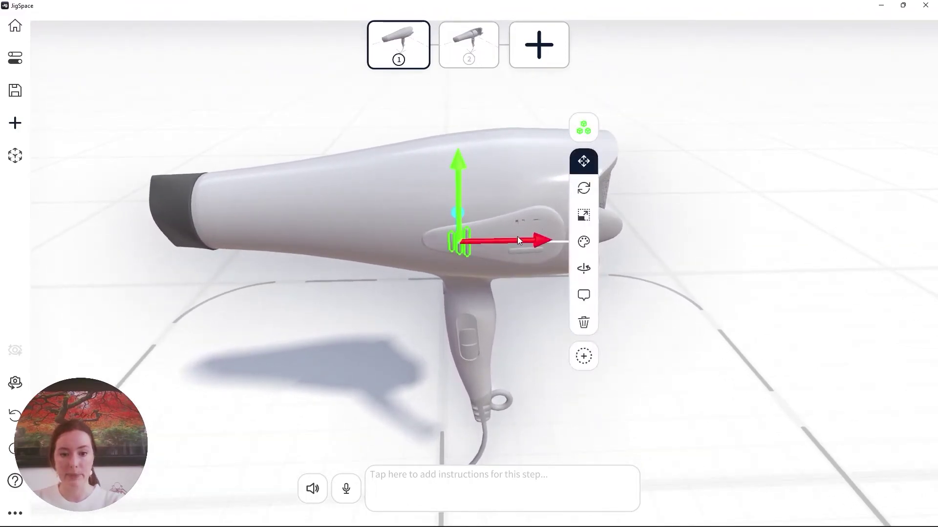
left_click_drag(517, 236, 430, 283)
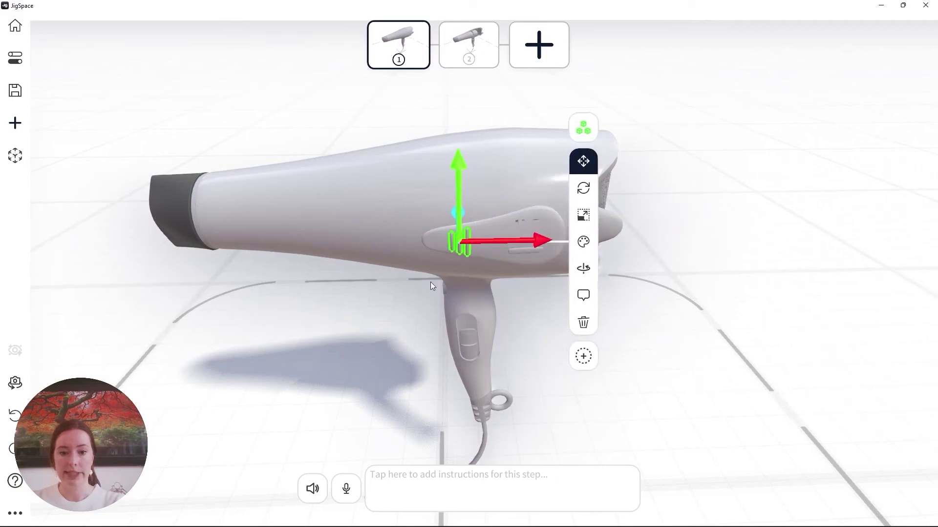
left_click_drag(711, 278, 429, 217)
left_click(426, 214)
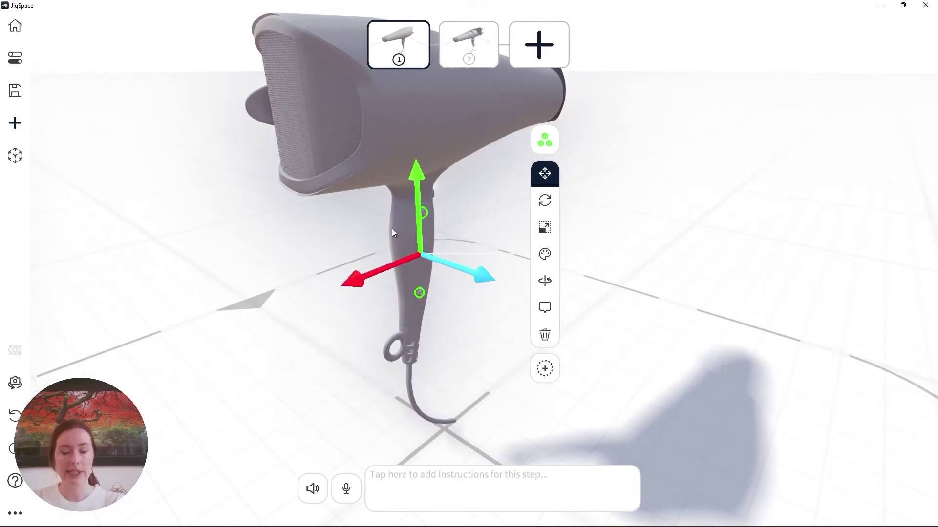
left_click_drag(409, 264, 471, 265)
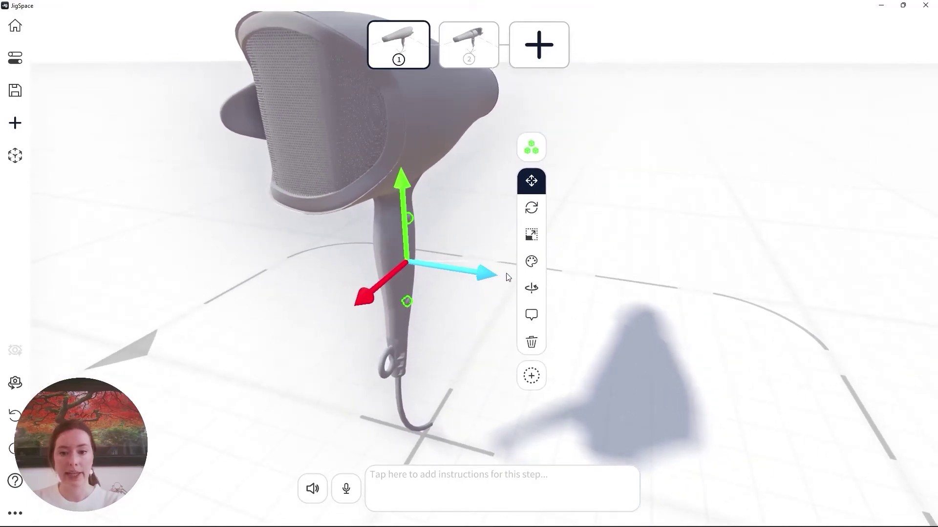
Step: Apply the Chrome material to the handle buttons, then deselect them
left_click(532, 261)
left_click(631, 235)
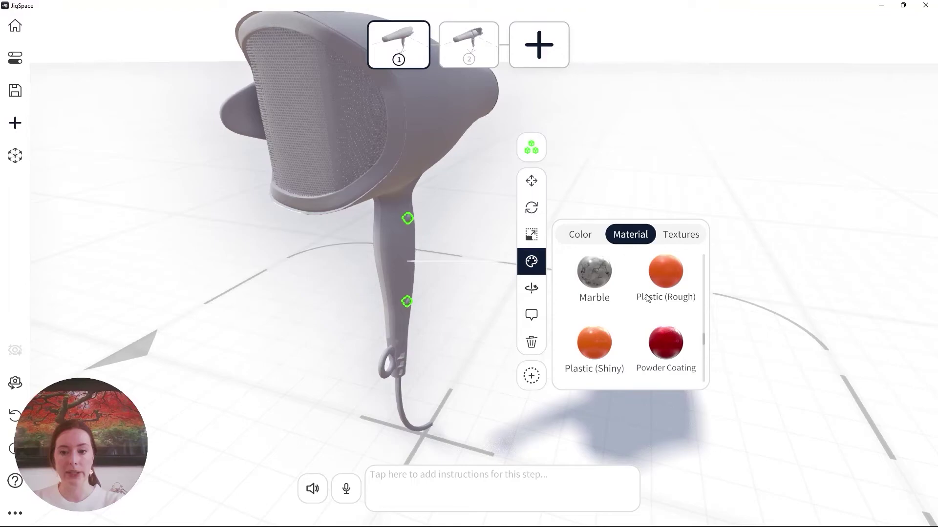
scroll(661, 342, "up", 1)
scroll(661, 312, "up", 3)
left_click(593, 323)
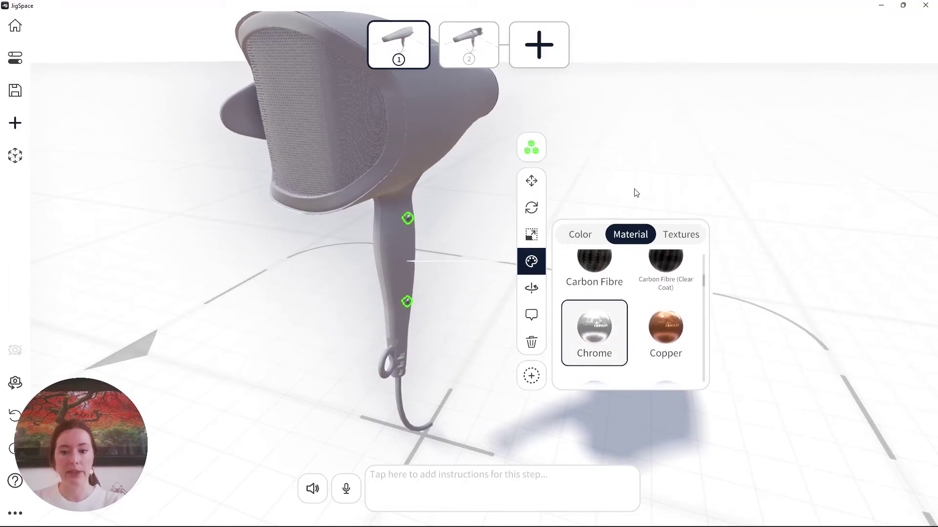
left_click(635, 192)
scroll(495, 232, "up", 8)
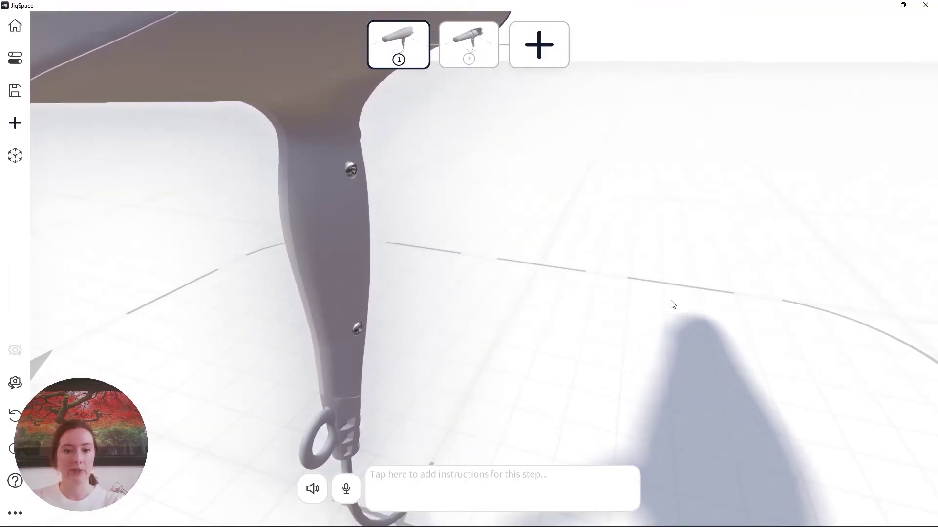
left_click_drag(546, 335, 590, 265)
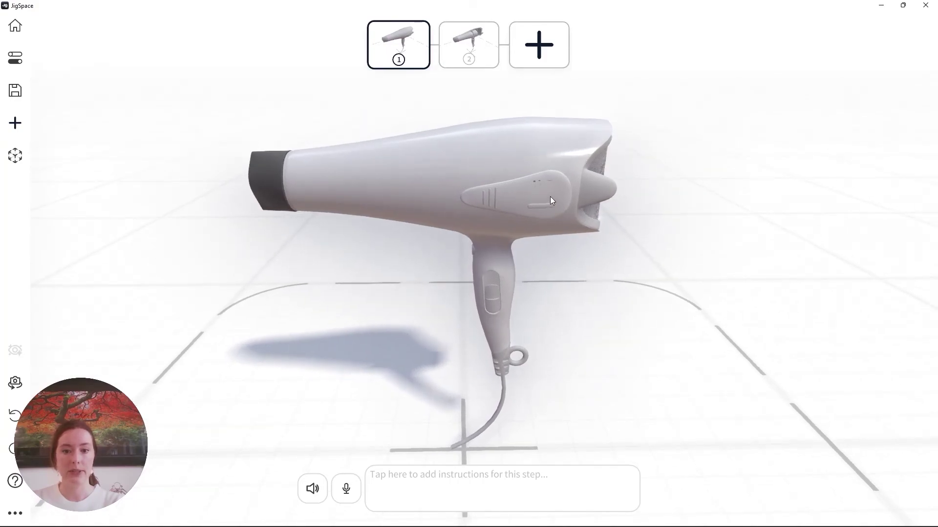